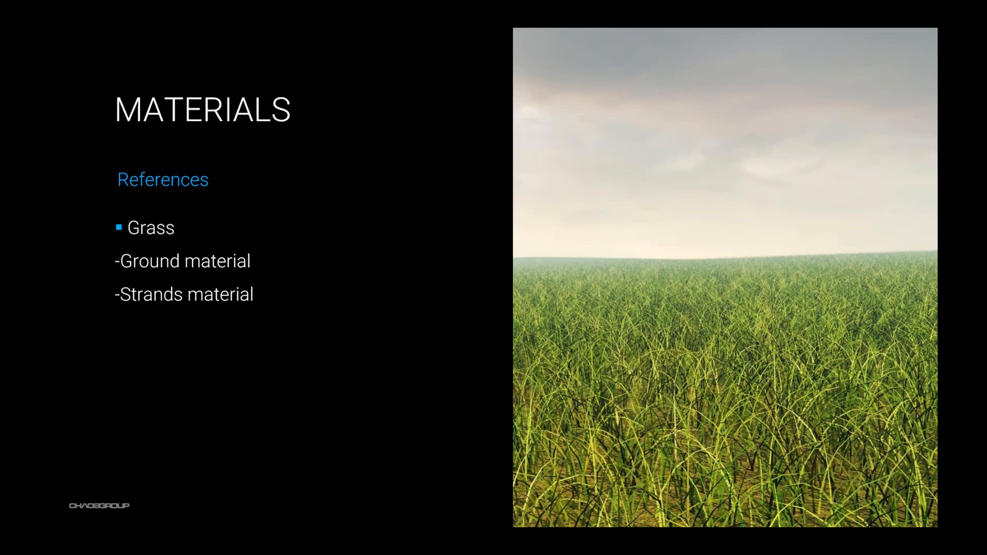
key("Right")
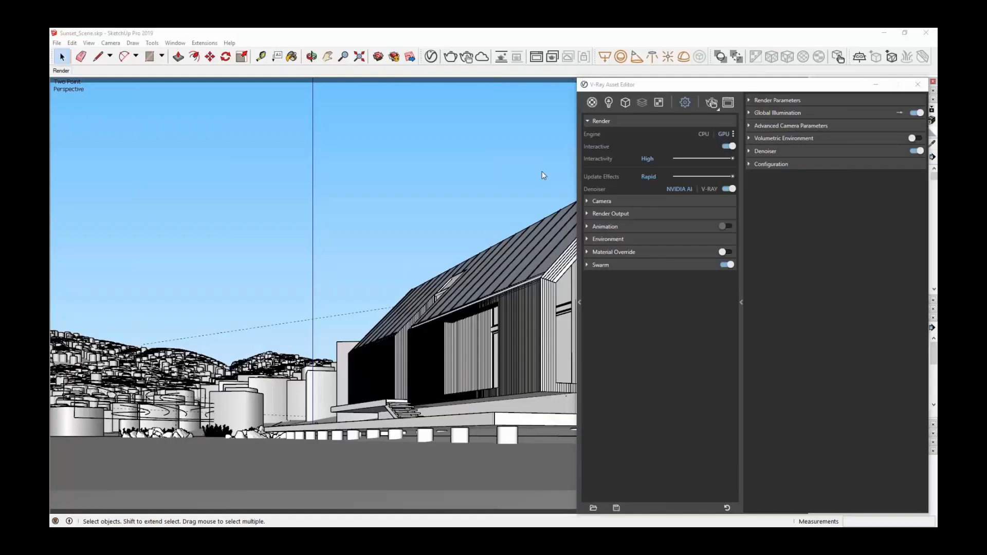
- Start an interactive render of the sunset scene, enable the Aerial Perspective volumetric environment and select its Visibility Range value for editing
left_click(711, 102)
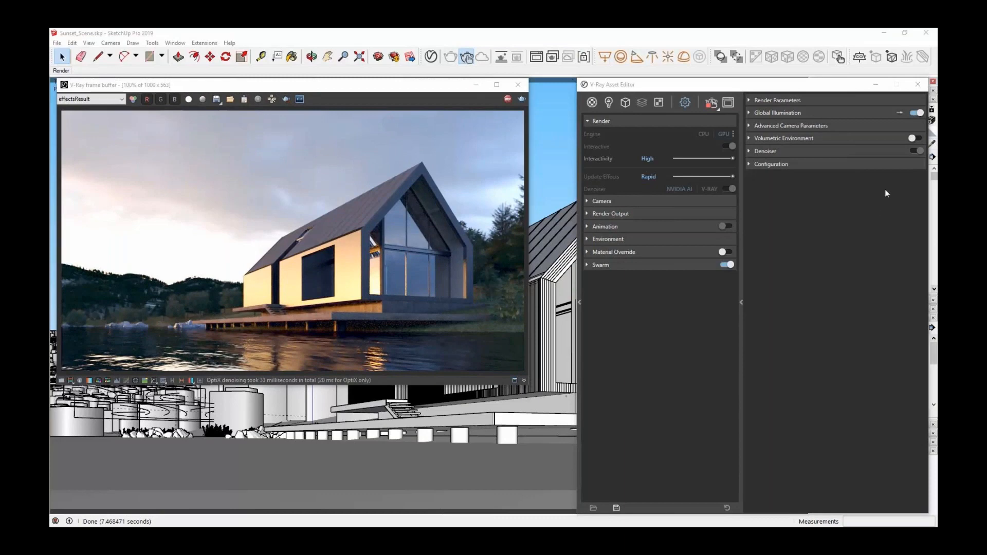
left_click(912, 137)
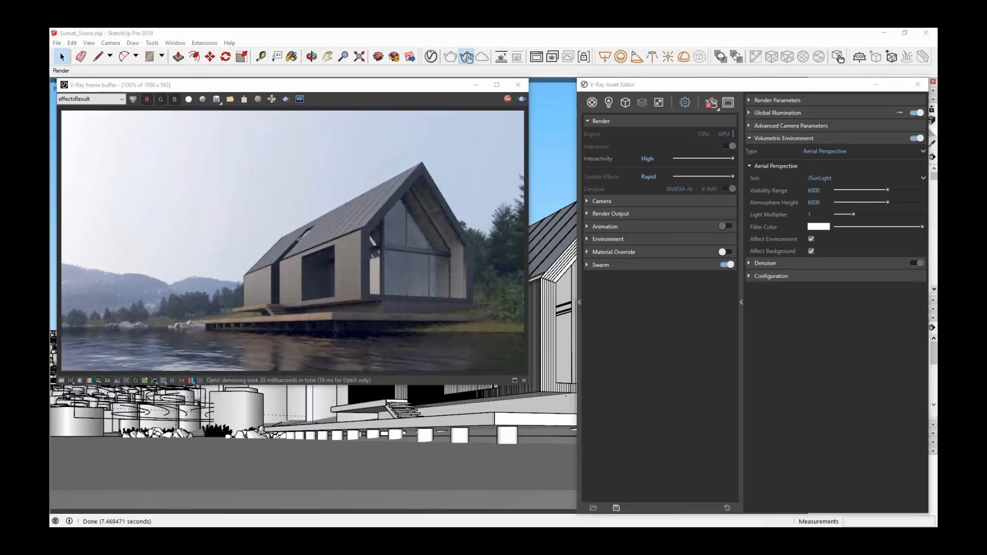
left_click_drag(821, 190, 794, 184)
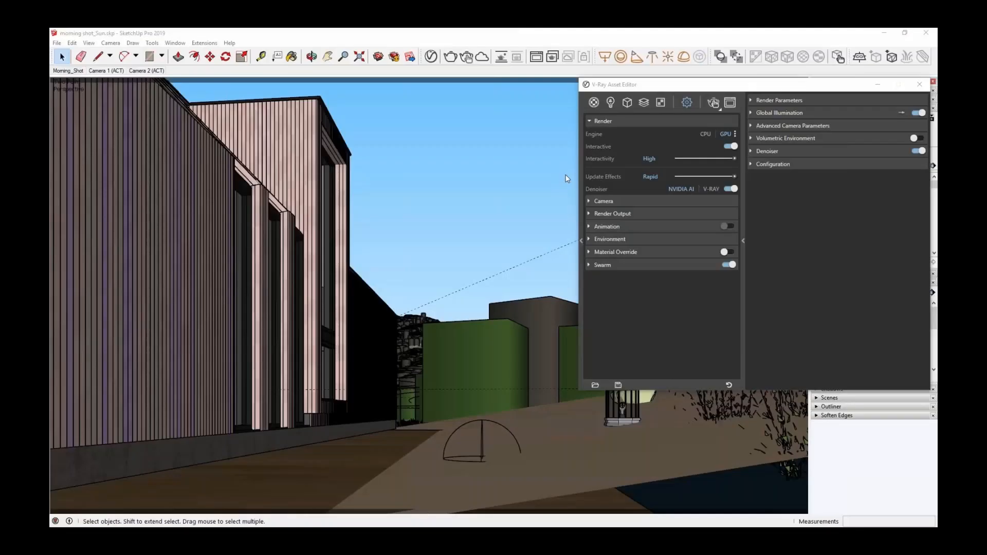
- Start an interactive render of the morning scene and enable its Environment Fog volumetric effect
left_click(713, 102)
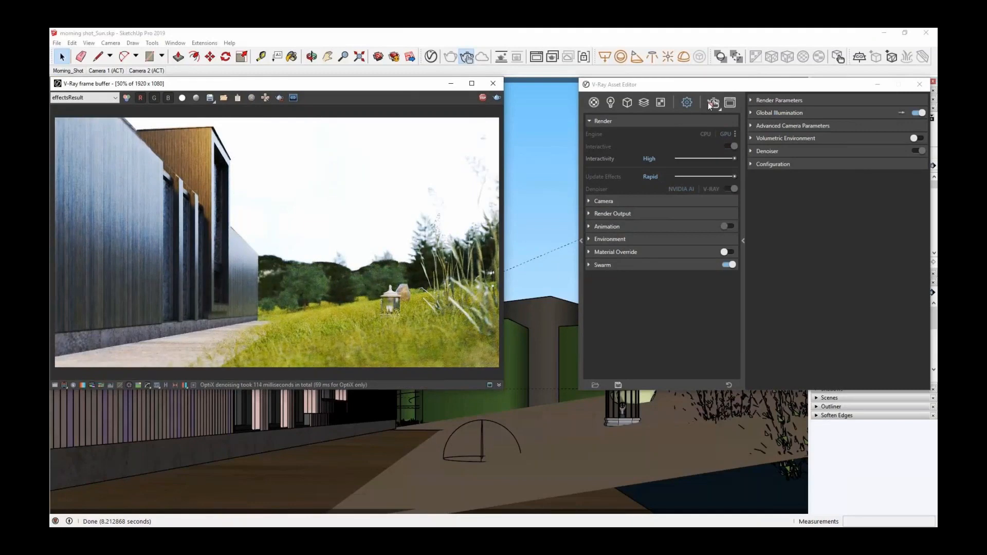
left_click(913, 138)
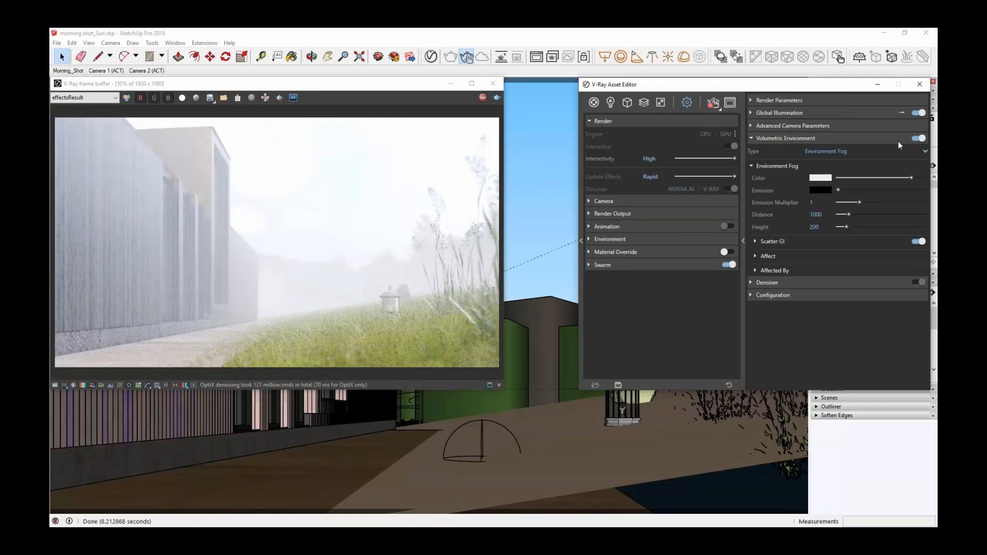
- Set the environment fog's distance to 4000 and its height to 1000
type("4000")
key("Return")
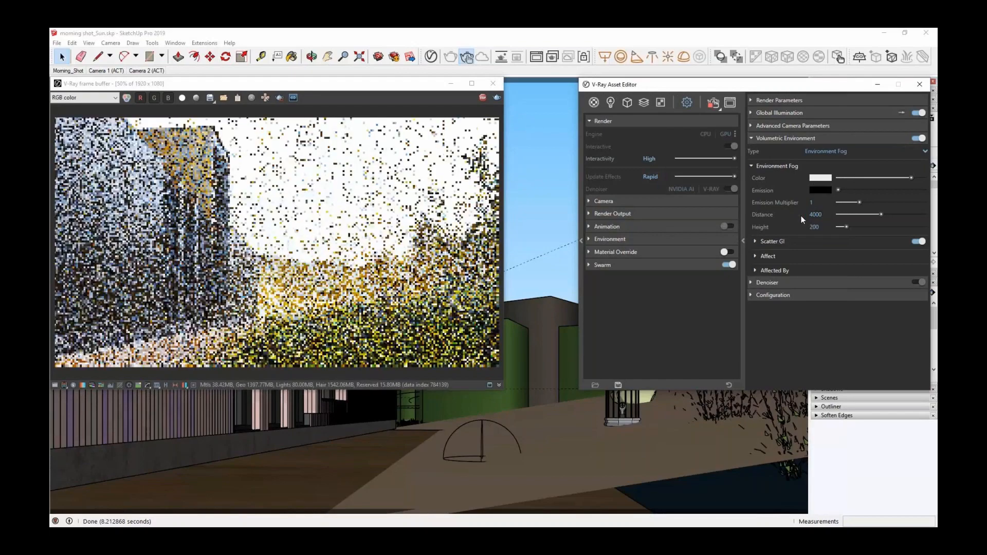
left_click_drag(823, 227, 802, 226)
type("1000")
key("Return")
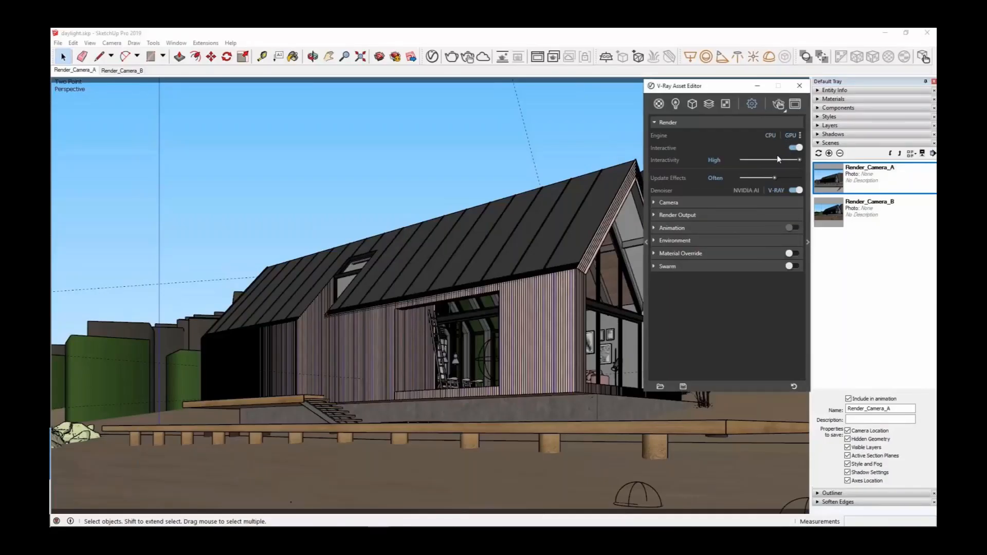
- Start an interactive render of the daylight scene with Update Effects set to Rapid, and switch to the Render_Camera_B scene
left_click_drag(774, 178, 801, 178)
left_click(778, 105)
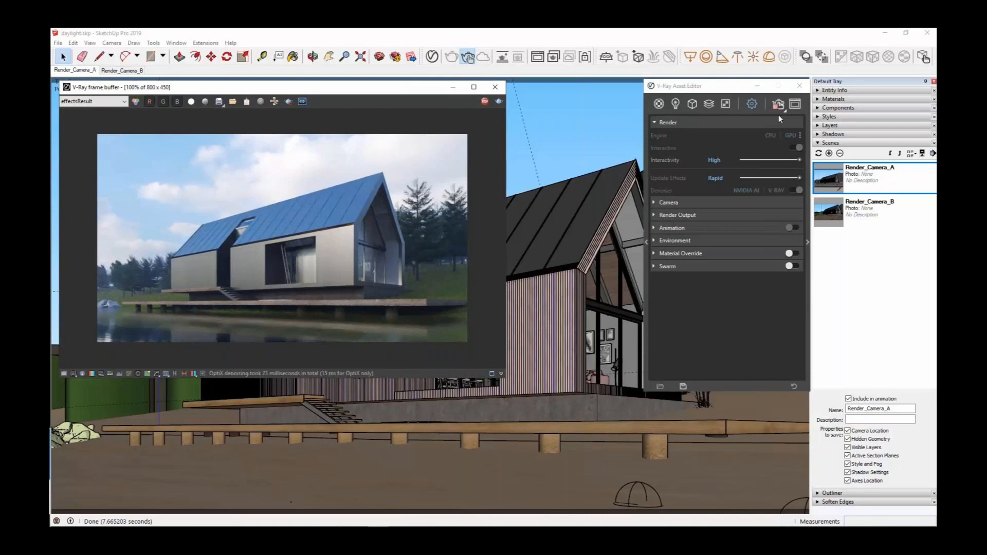
left_click(829, 208)
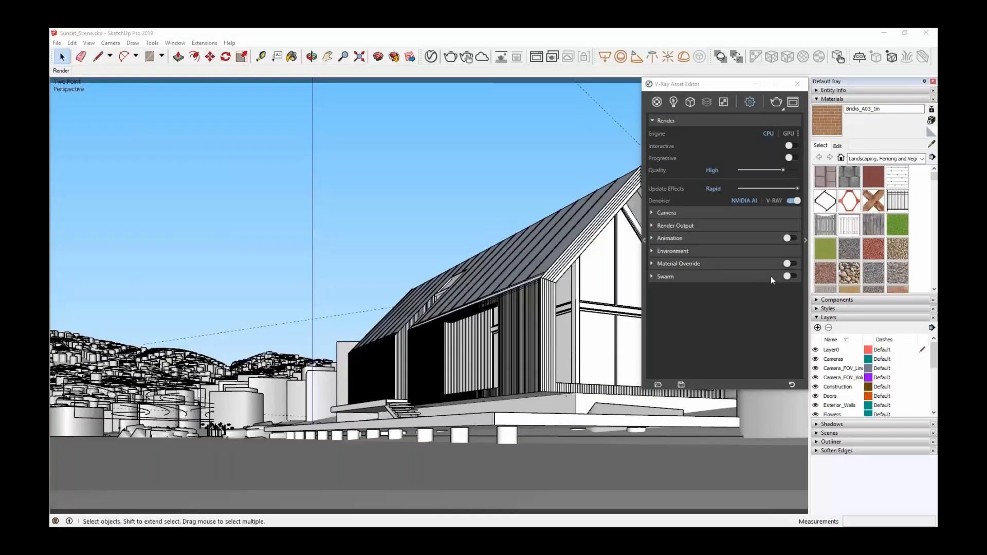
- Enable Swarm distributed rendering, expand its Network Discovery settings and start rendering the sunset scene
left_click(783, 276)
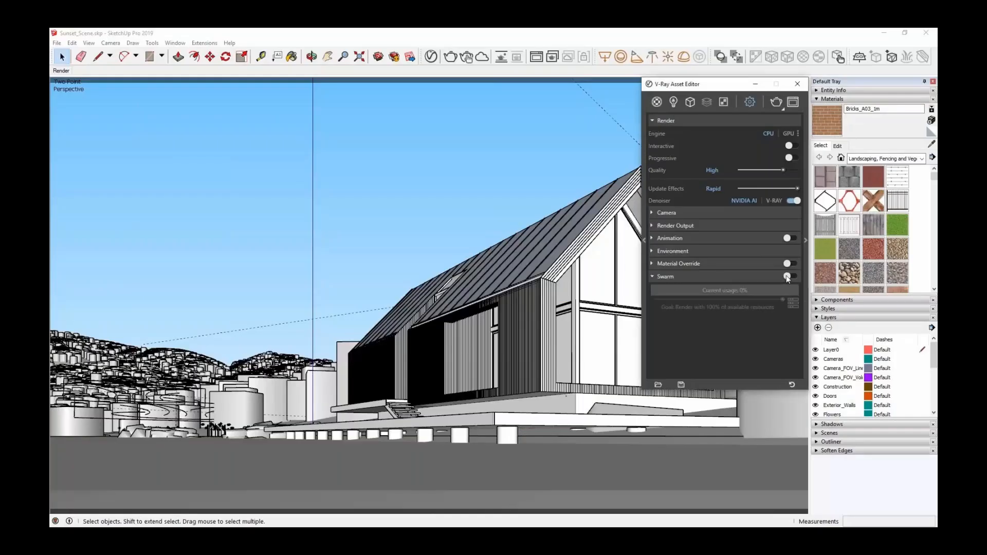
left_click(787, 277)
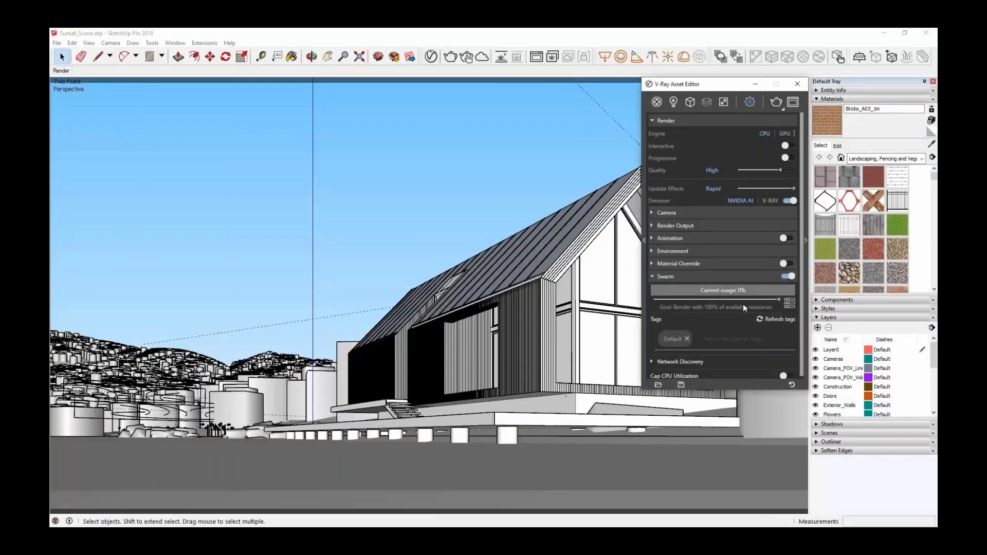
left_click(708, 361)
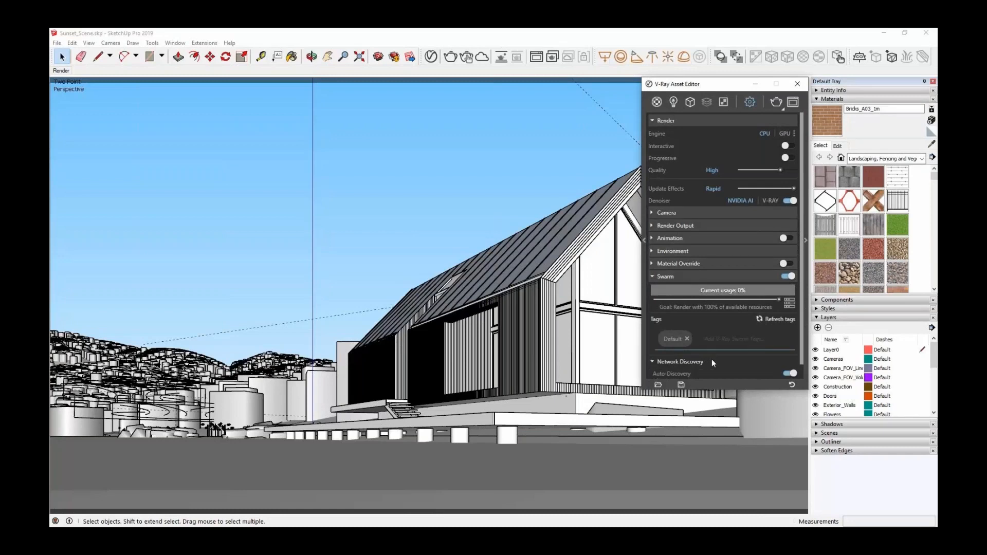
left_click(776, 103)
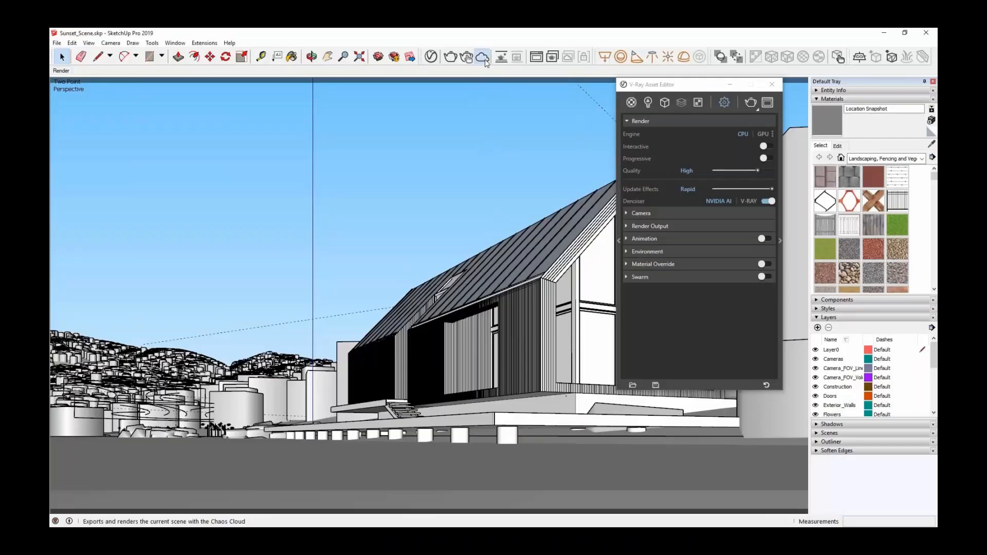
- Send the scene to Chaos Cloud and submit the Sunset_Scene job at FHD resolution, 1920 by 1080 px
left_click(483, 58)
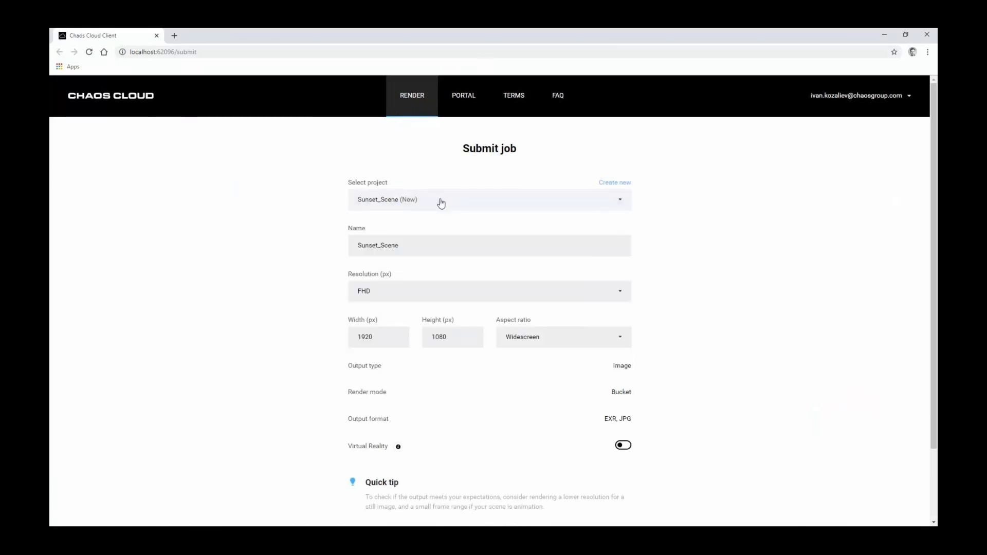
left_click(419, 244)
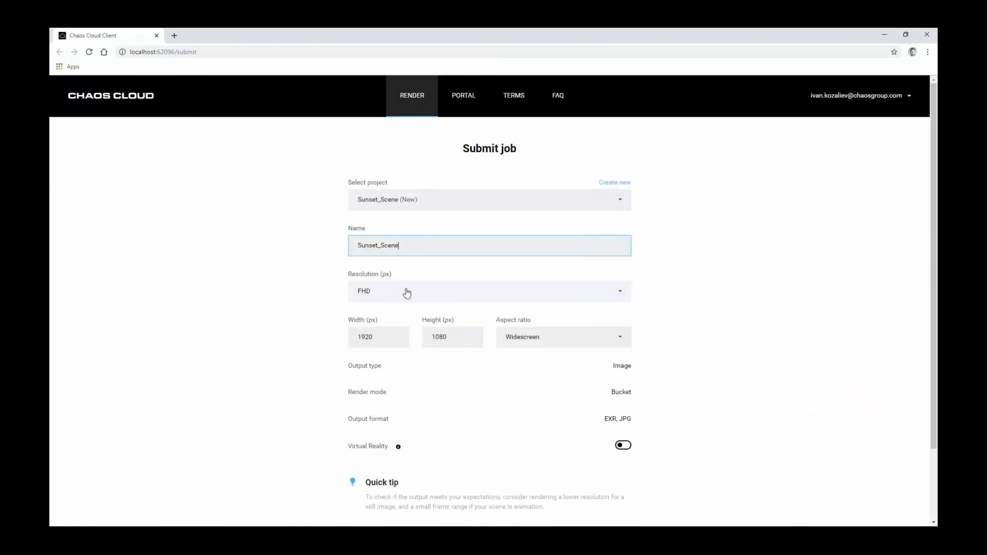
left_click(385, 337)
left_click(448, 336)
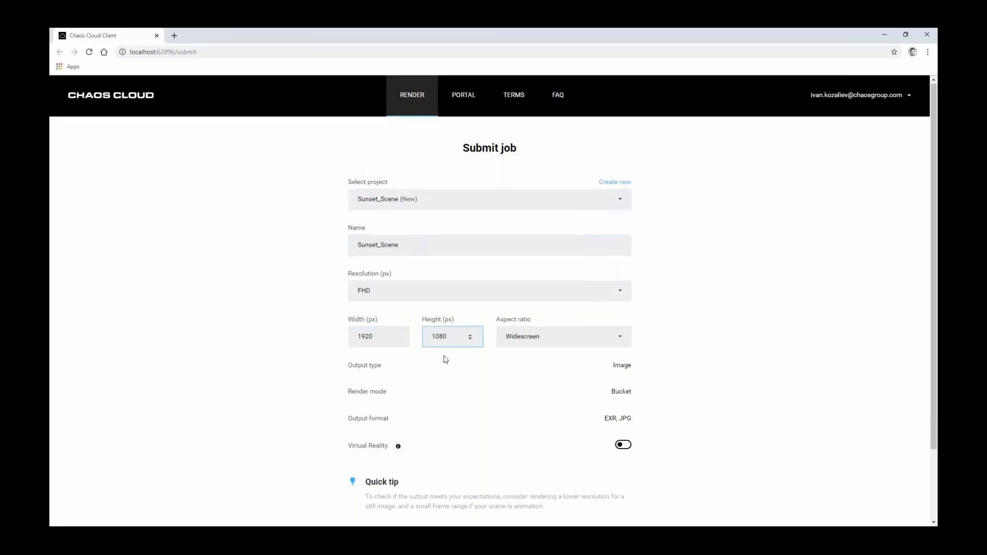
scroll(446, 360, "down", 1)
left_click(523, 495)
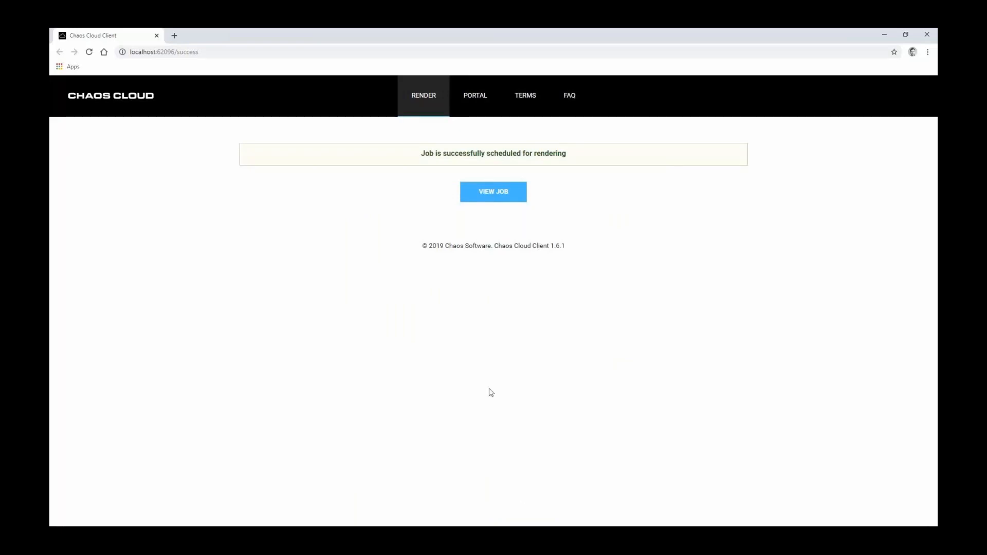
- View the submitted render job in the Chaos Cloud portal
left_click(496, 196)
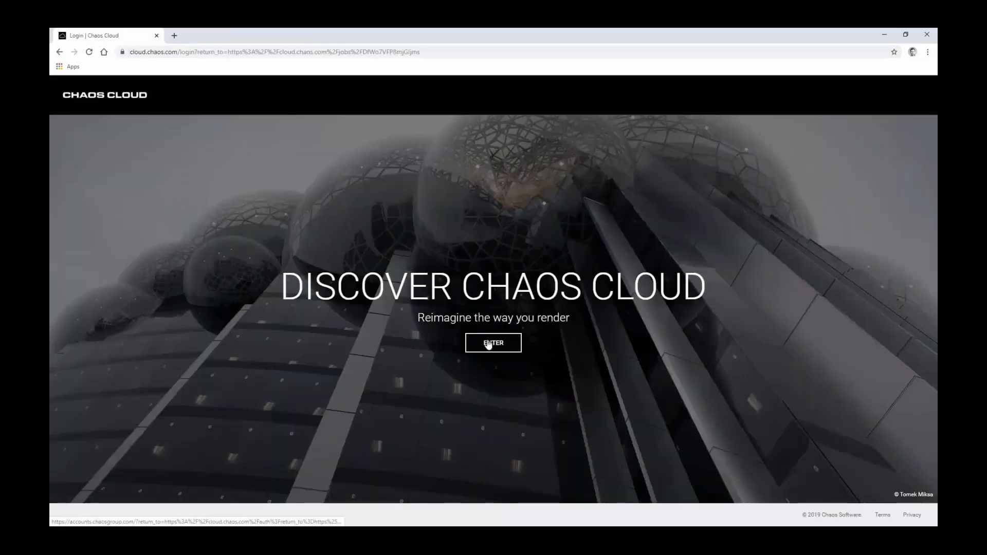
left_click(488, 343)
left_click(673, 317)
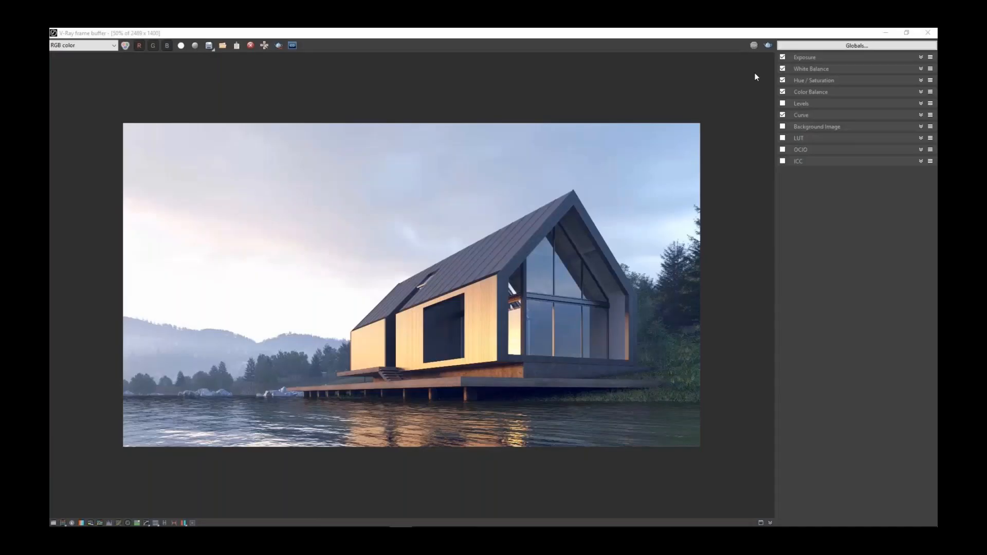
- Set the frame buffer's exposure correction to 2.05 and fine-tune the white balance temperature of the sunset render
left_click(822, 63)
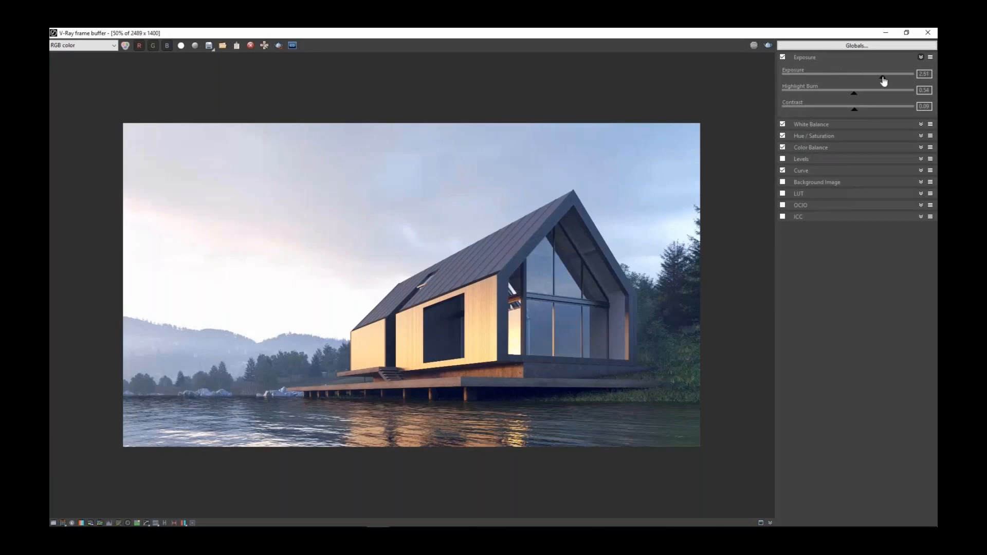
left_click_drag(882, 78, 876, 82)
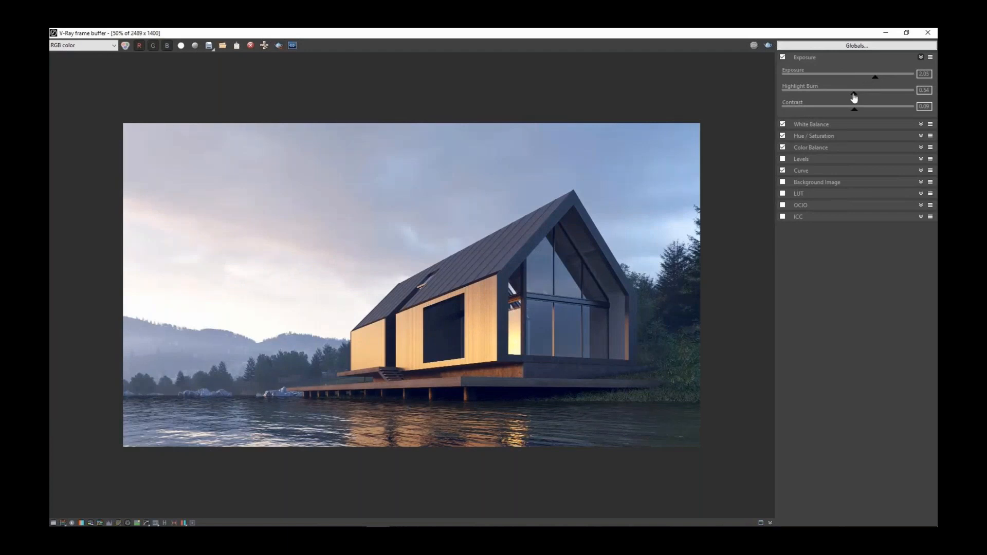
left_click(806, 126)
left_click_drag(835, 142, 844, 148)
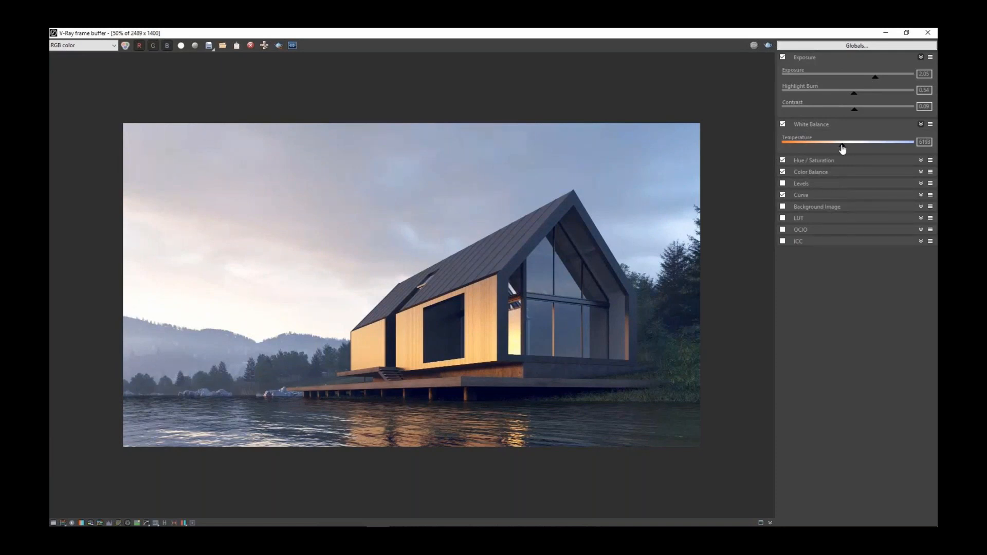
left_click(839, 150)
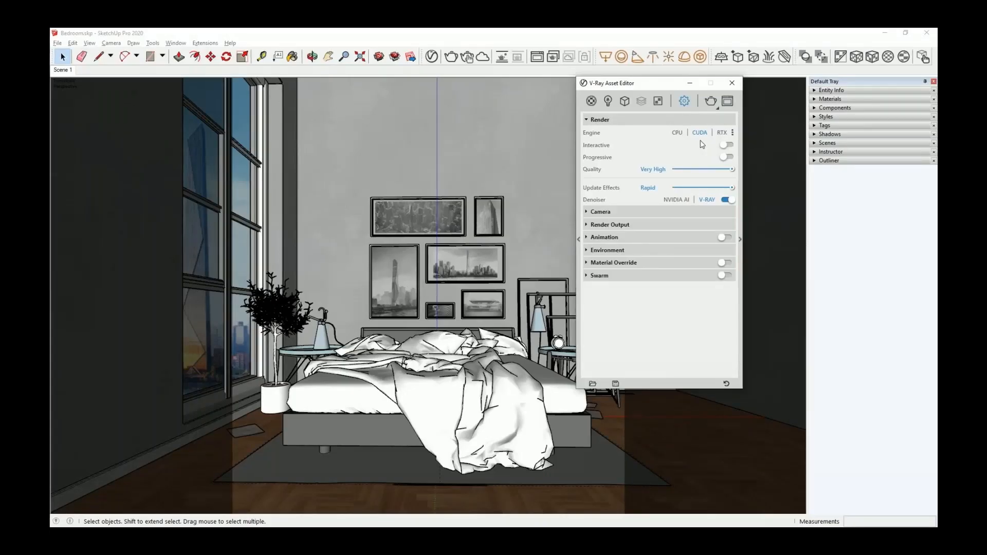
- Set the bedroom scene's render engine to RTX and check its list of GPU devices
left_click(722, 133)
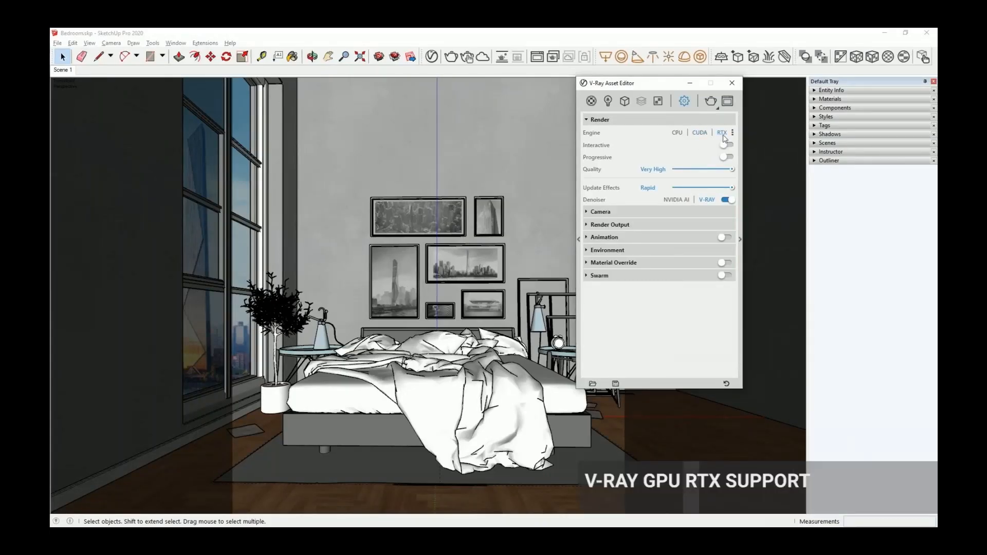
left_click(733, 133)
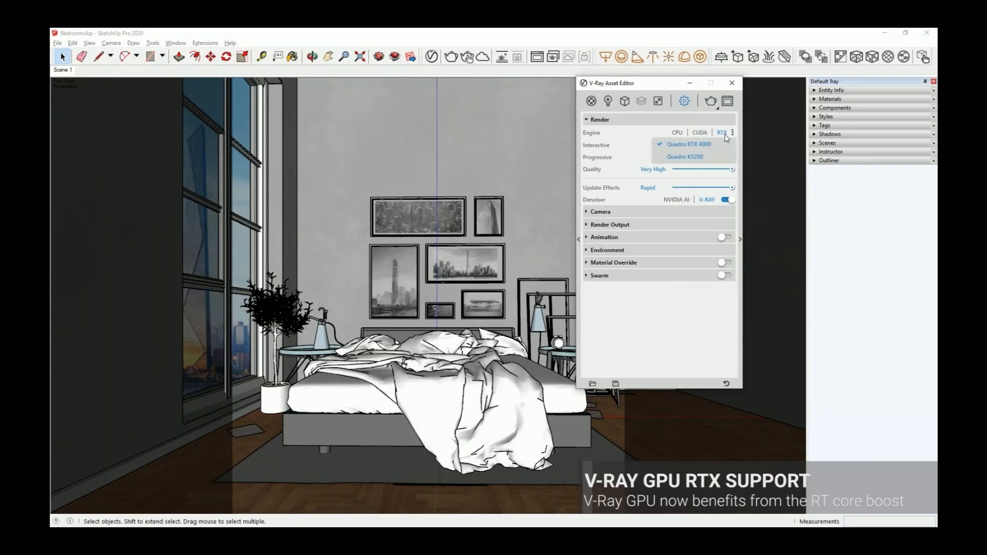
left_click(726, 134)
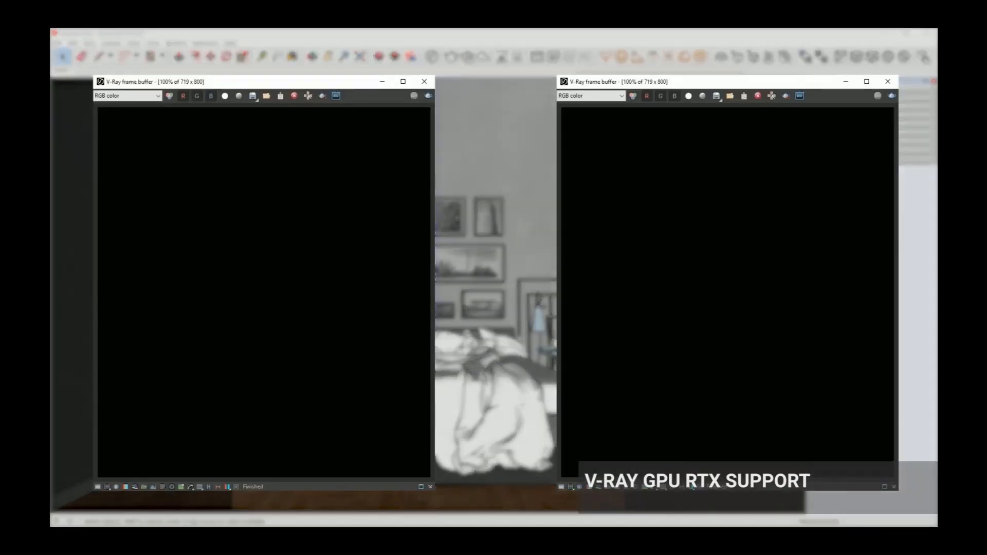